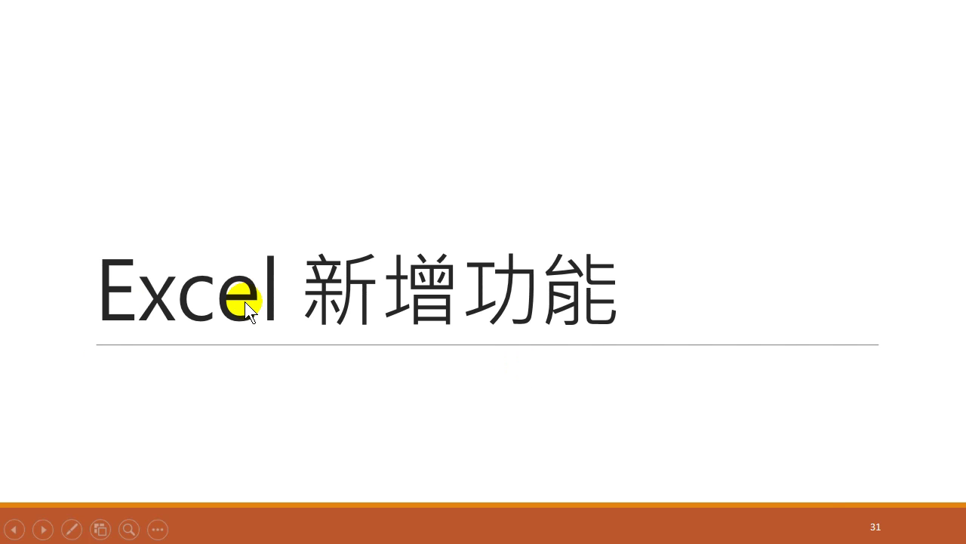
Advance to slide 32, end the PowerPoint show, and switch to the Excel workbook EXCEL2010範例0425.
{"action": "key", "text": "Right"}
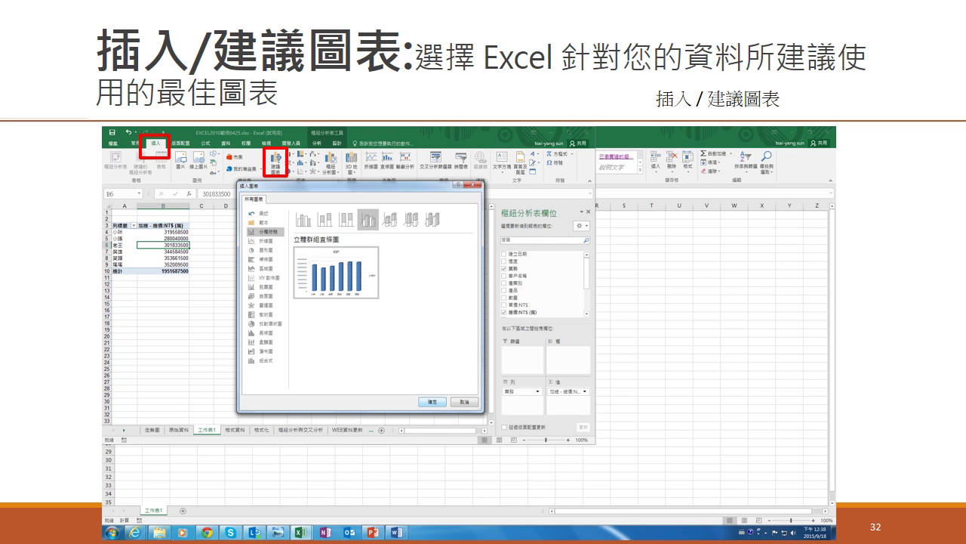
{"action": "key", "text": "Escape"}
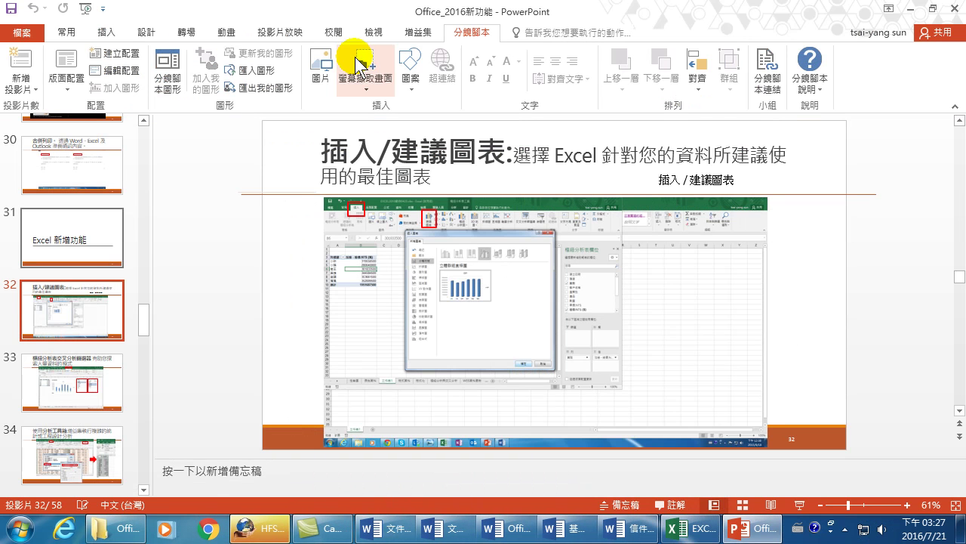
{"action": "left_click", "coordinate": [691, 532]}
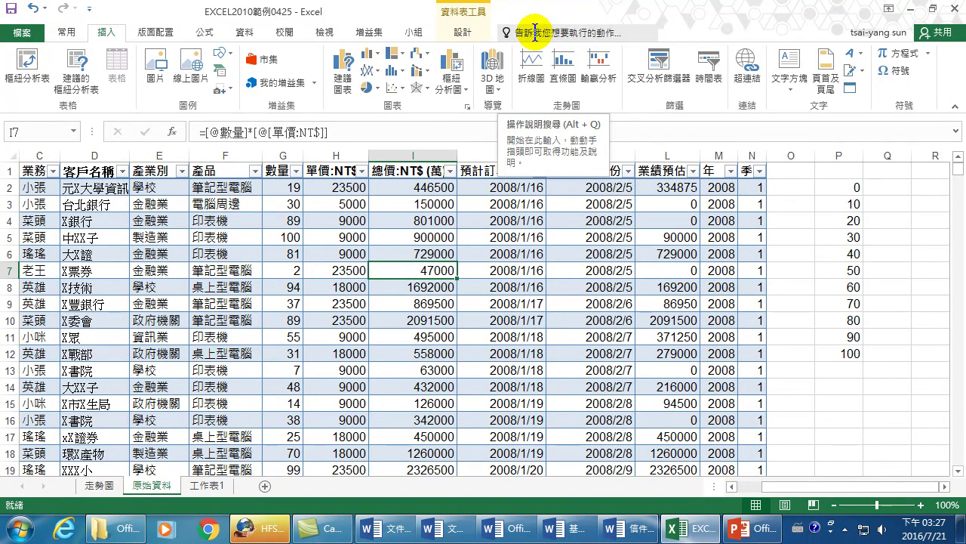
Search 樞紐分析 in the Tell me box and open the Create PivotTable dialog for 表格1.
{"action": "left_click", "coordinate": [534, 31]}
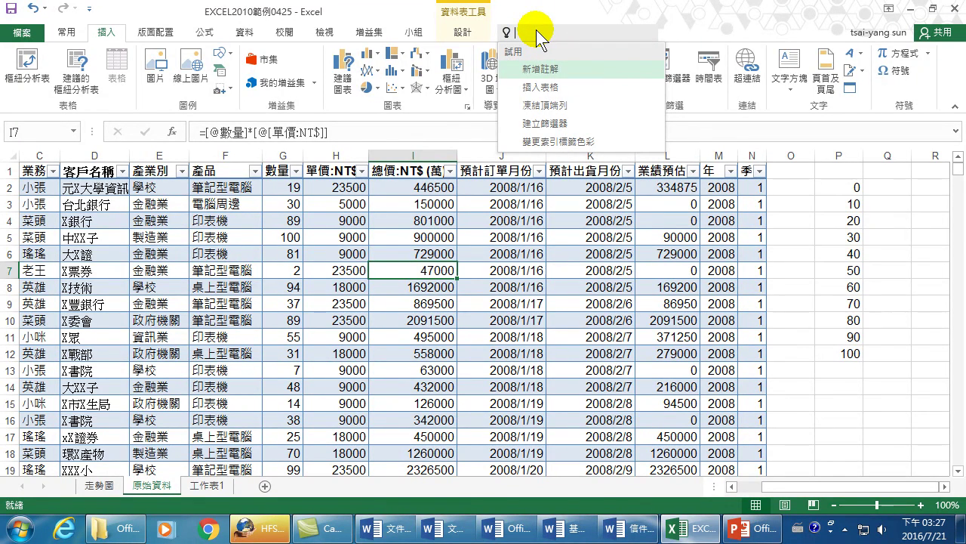
{"action": "type", "text": "樞紐分析"}
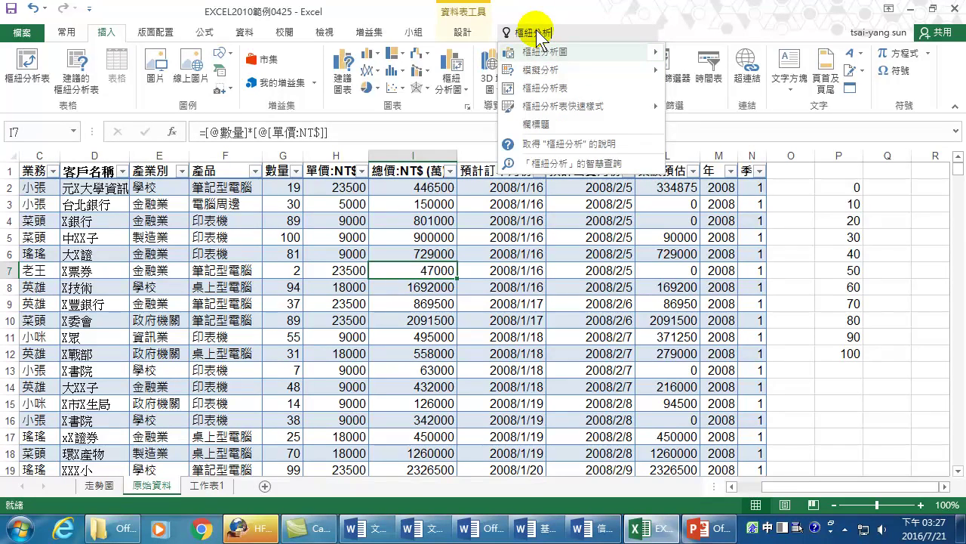
{"action": "mouse_move", "coordinate": [579, 74]}
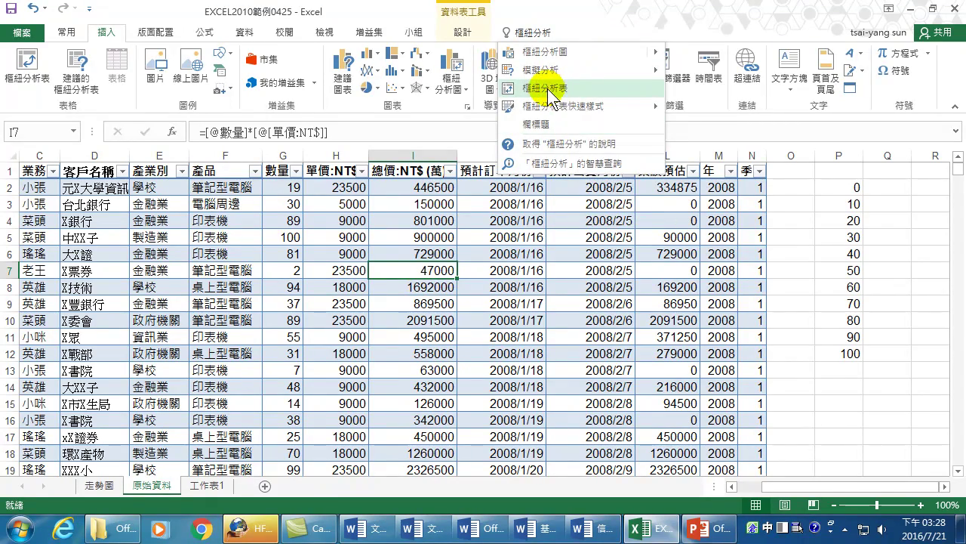
{"action": "left_click", "coordinate": [547, 87]}
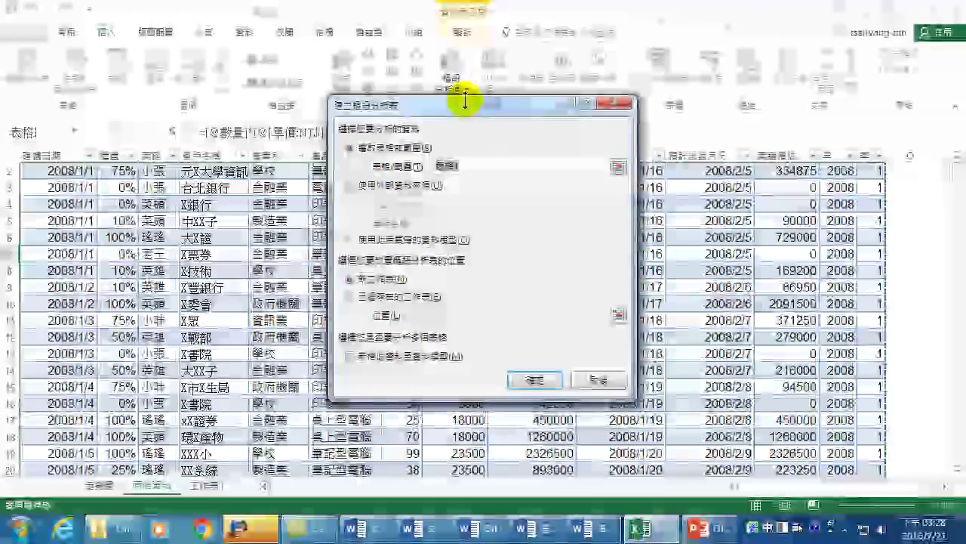
{"action": "left_click_drag", "start_coordinate": [462, 101], "coordinate": [507, 249]}
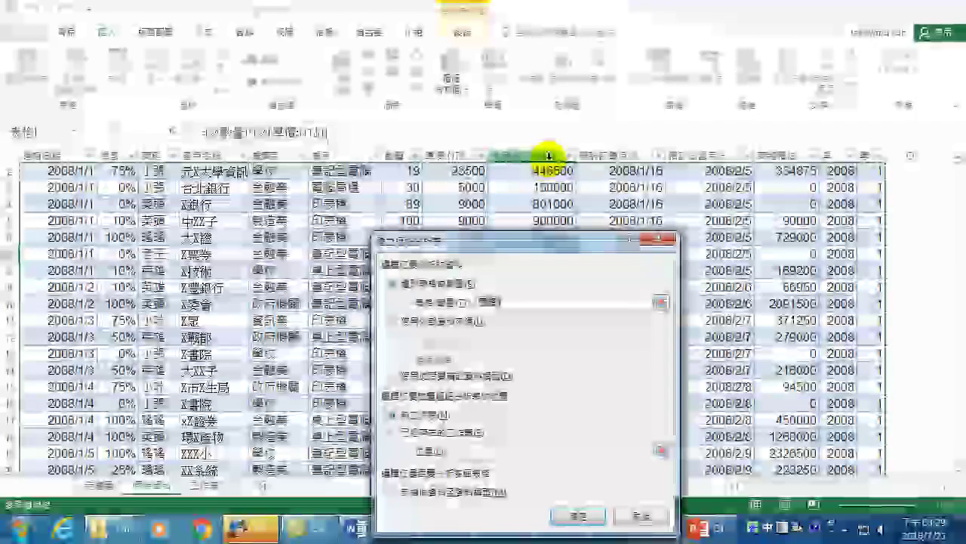
Build PivotTable2 on new sheet 工作表2 with 產業別 rows summing 總價:NT$ (萬).
{"action": "left_click", "coordinate": [578, 515]}
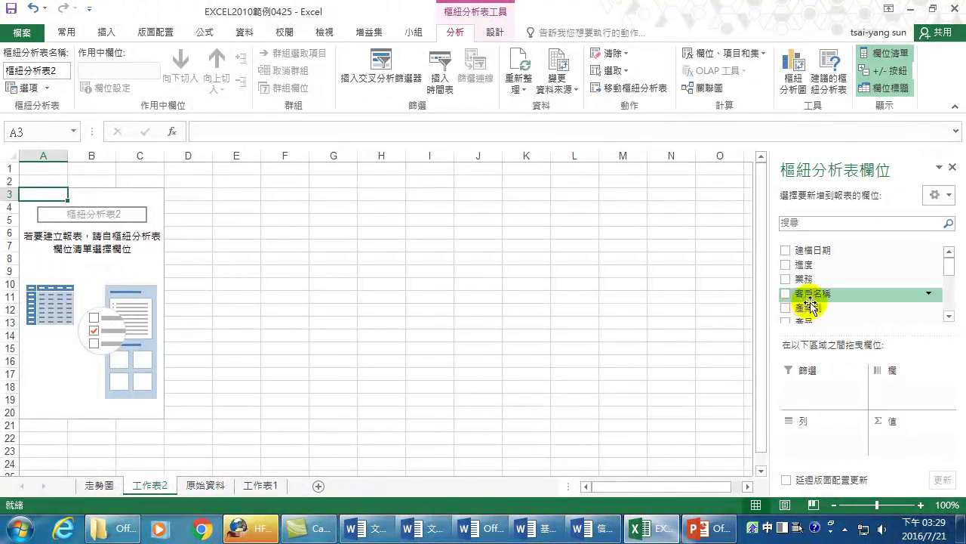
{"action": "left_click", "coordinate": [786, 308]}
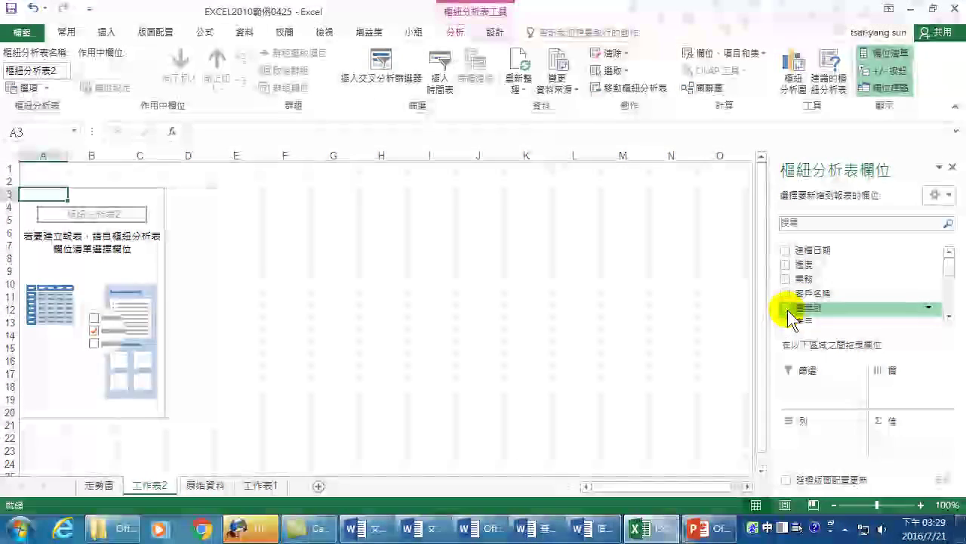
{"action": "left_click", "coordinate": [949, 315]}
{"action": "left_click", "coordinate": [948, 316]}
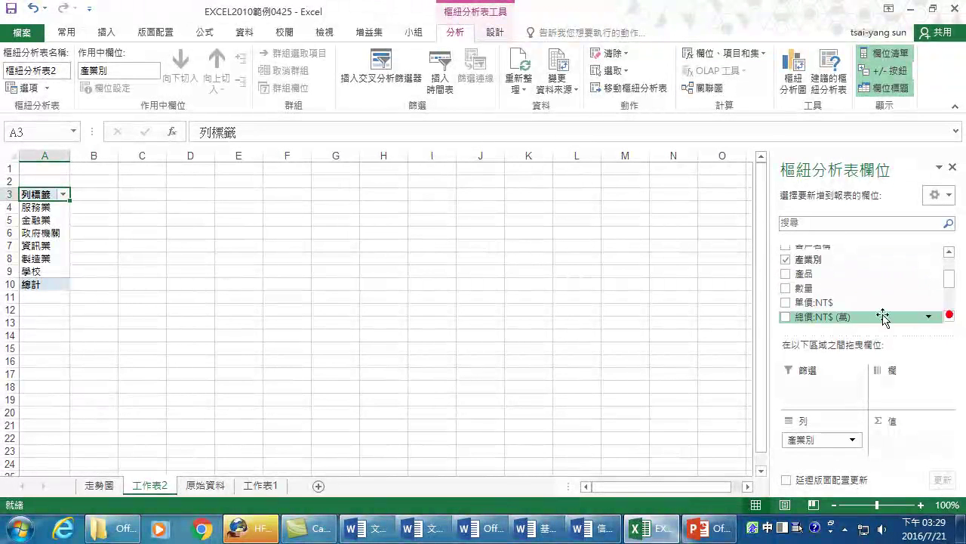
{"action": "left_click", "coordinate": [786, 317]}
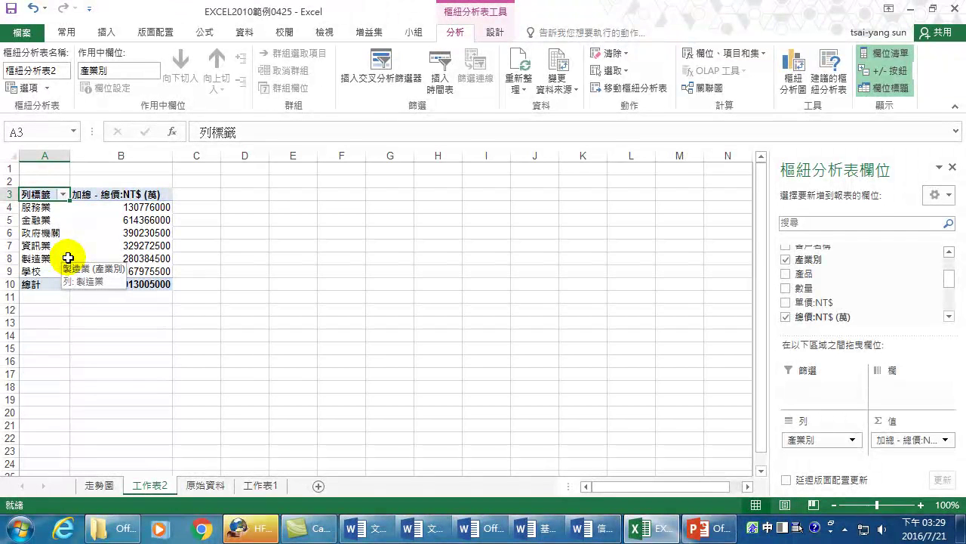
{"action": "left_click", "coordinate": [146, 270]}
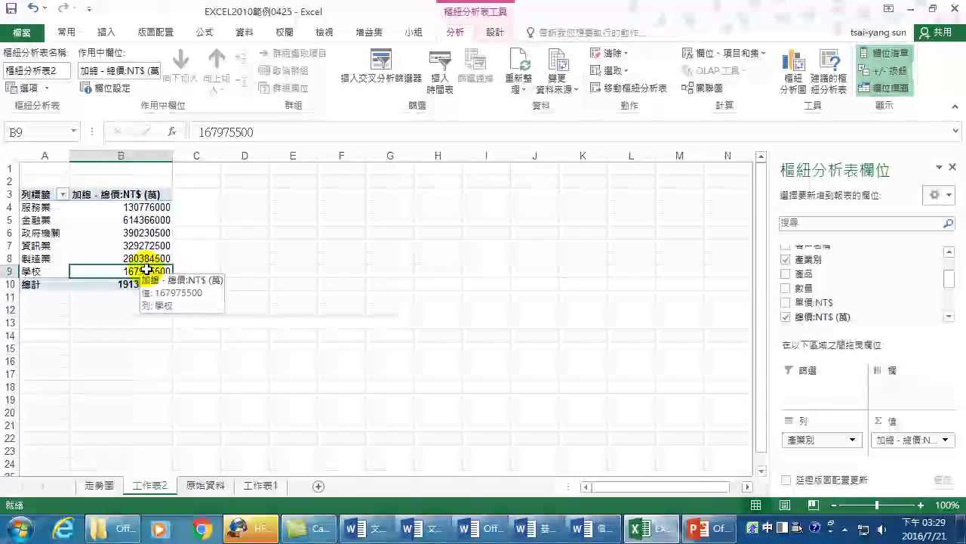
Open Recommended Charts for the PivotTable, previewing a clustered column chart of industry totals.
{"action": "left_click", "coordinate": [106, 32]}
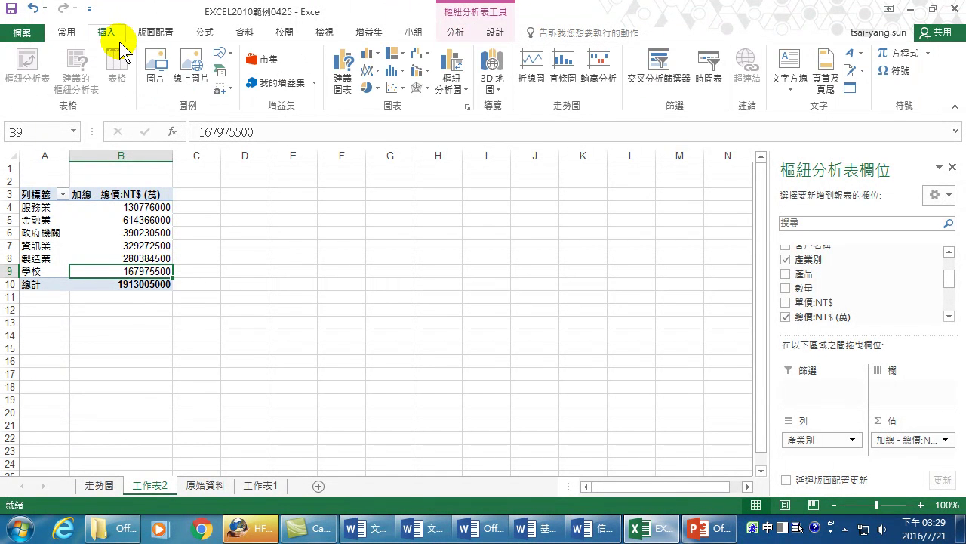
{"action": "left_click", "coordinate": [453, 33]}
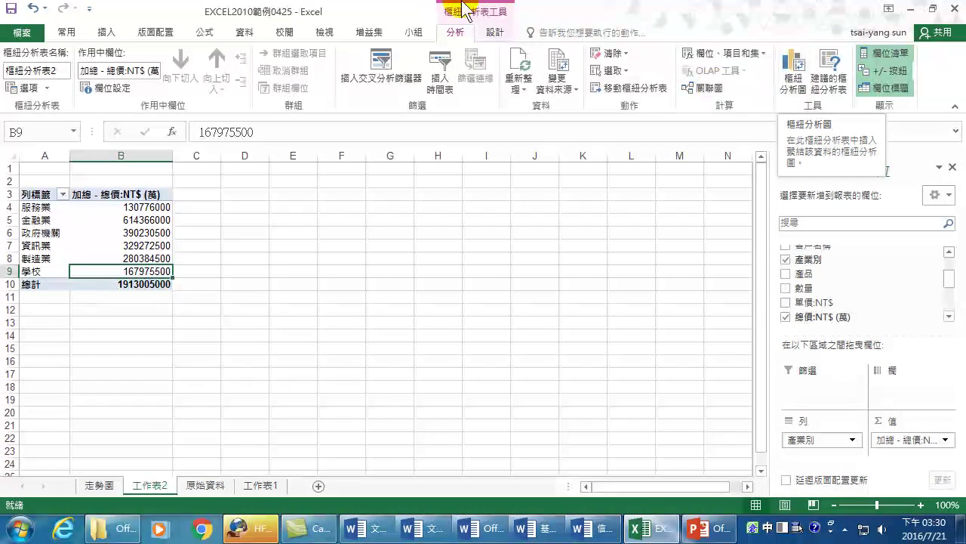
{"action": "left_click", "coordinate": [106, 32]}
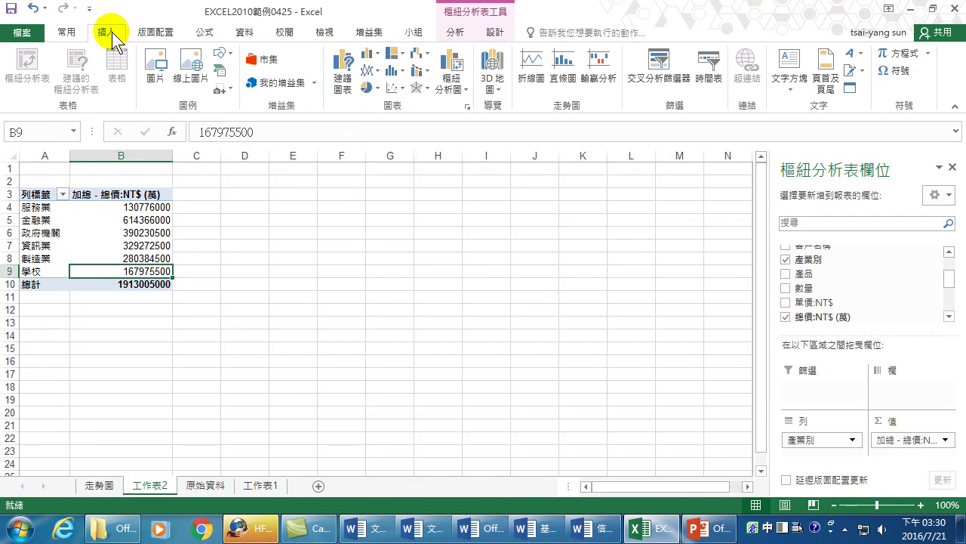
{"action": "left_click", "coordinate": [344, 66]}
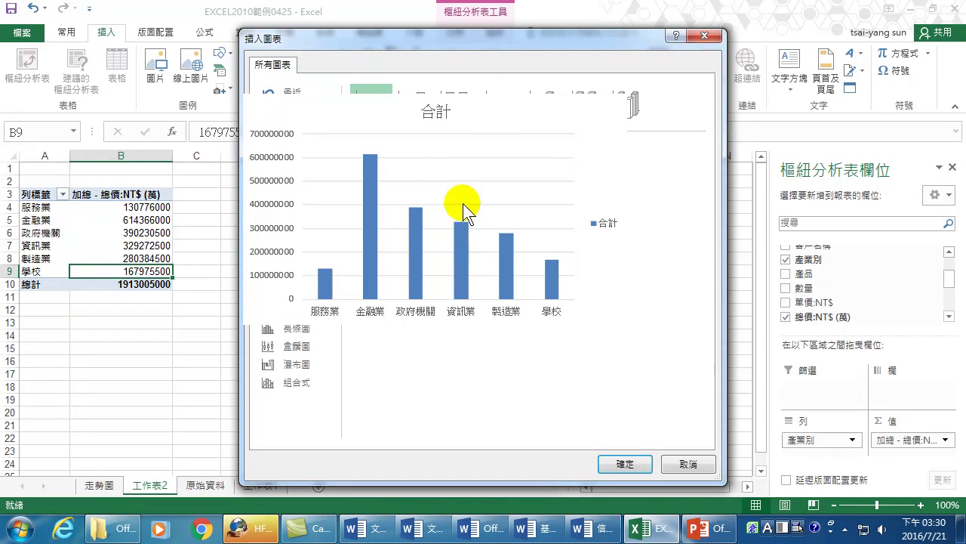
Insert the clustered column PivotChart titled 合計 and position it beside the PivotTable.
{"action": "left_click", "coordinate": [629, 462]}
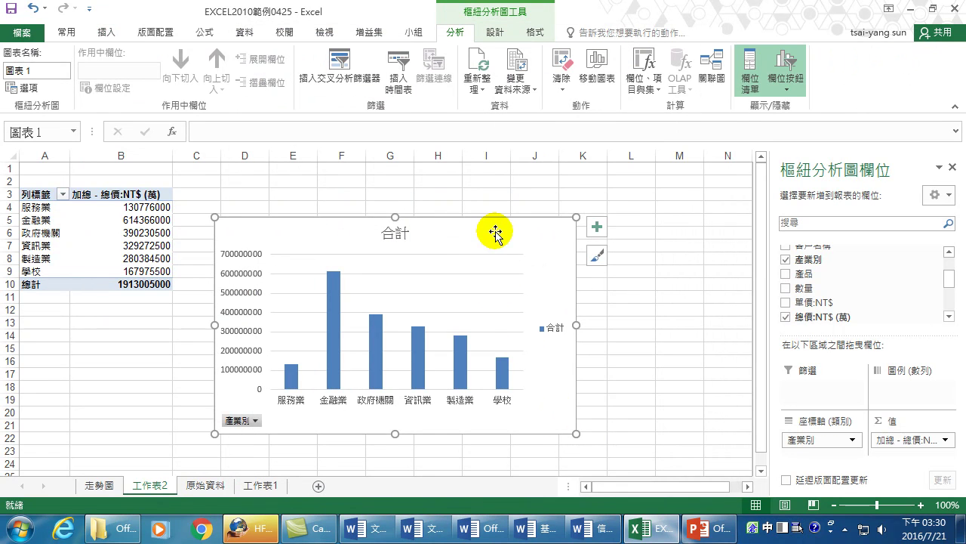
{"action": "left_click_drag", "start_coordinate": [495, 288], "coordinate": [493, 259]}
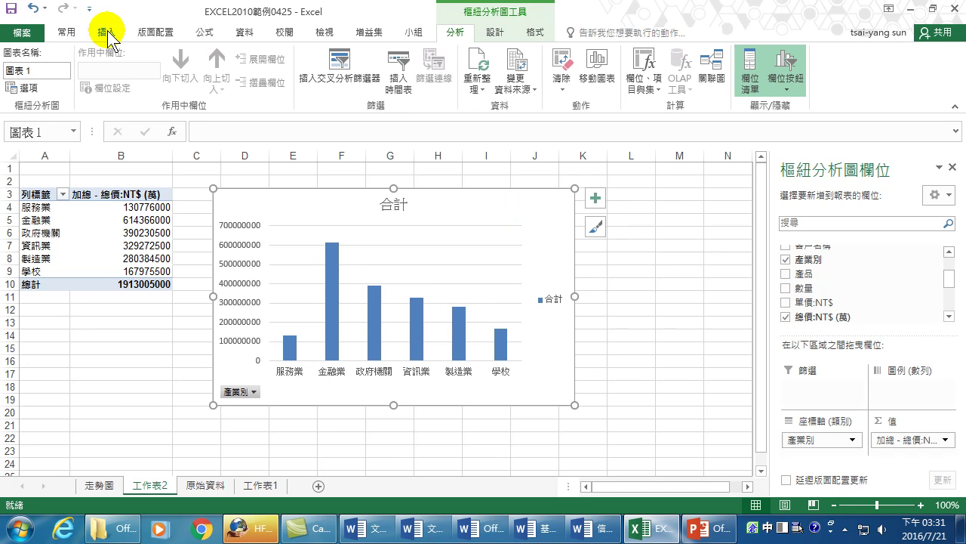
{"action": "left_click", "coordinate": [126, 242]}
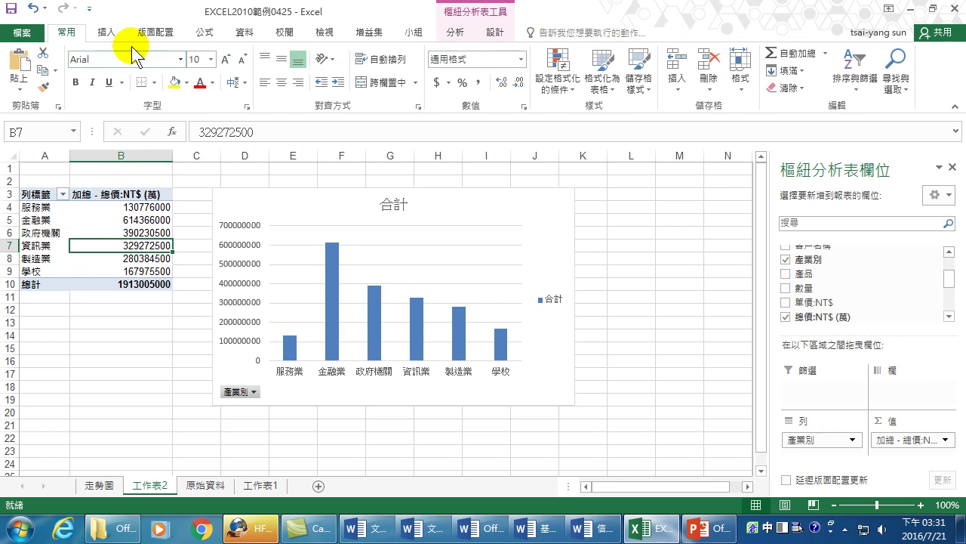
{"action": "left_click", "coordinate": [107, 33]}
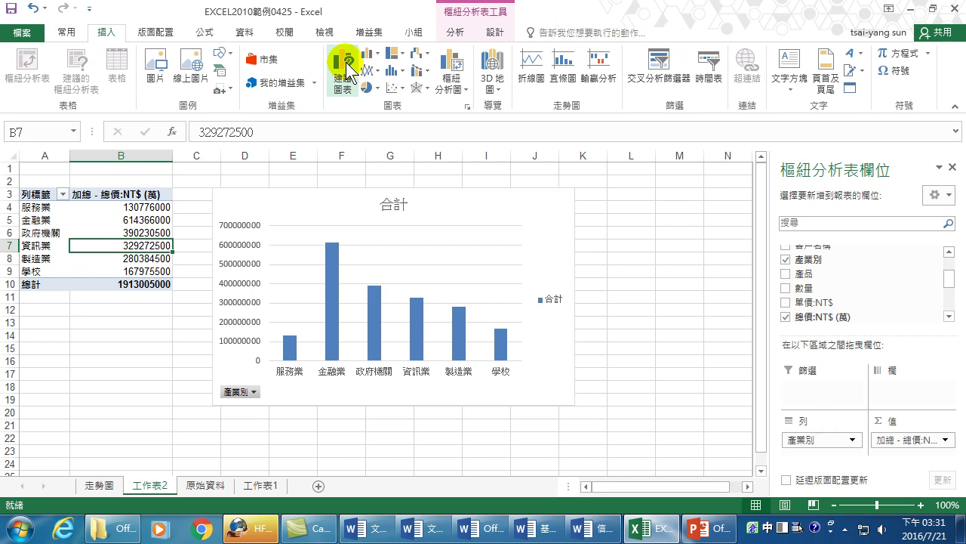